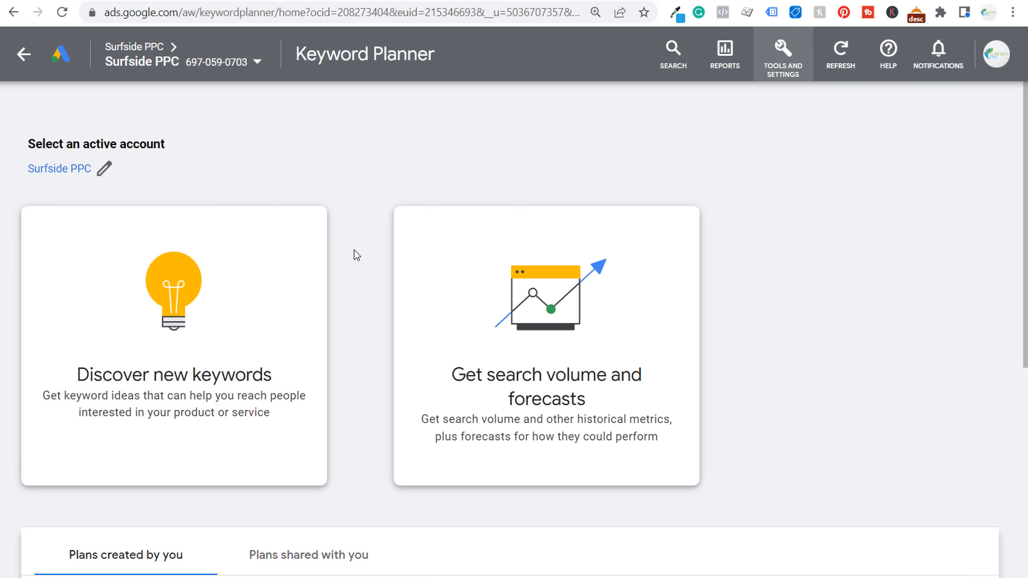
- Discover new keywords from the terms "open a bank account", "new bank account", "open checking account" and "open savings account"
scroll(225, 333, "down", 4)
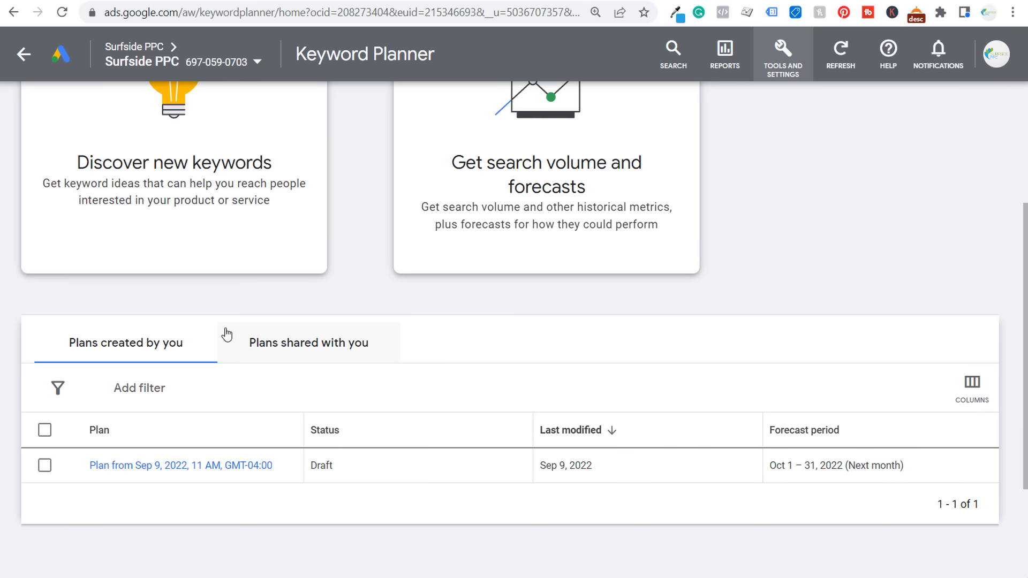
scroll(209, 309, "up", 4)
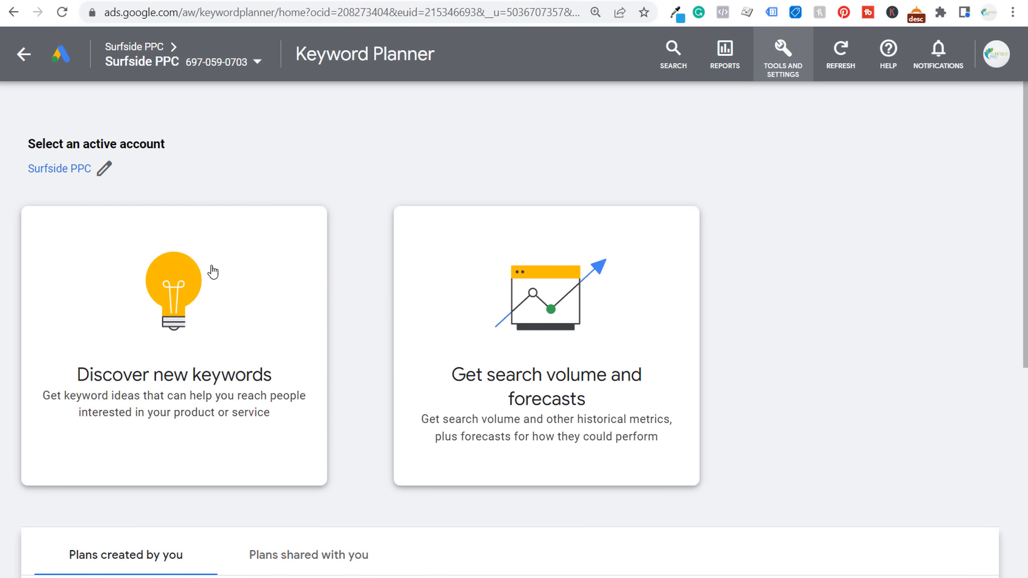
left_click(229, 309)
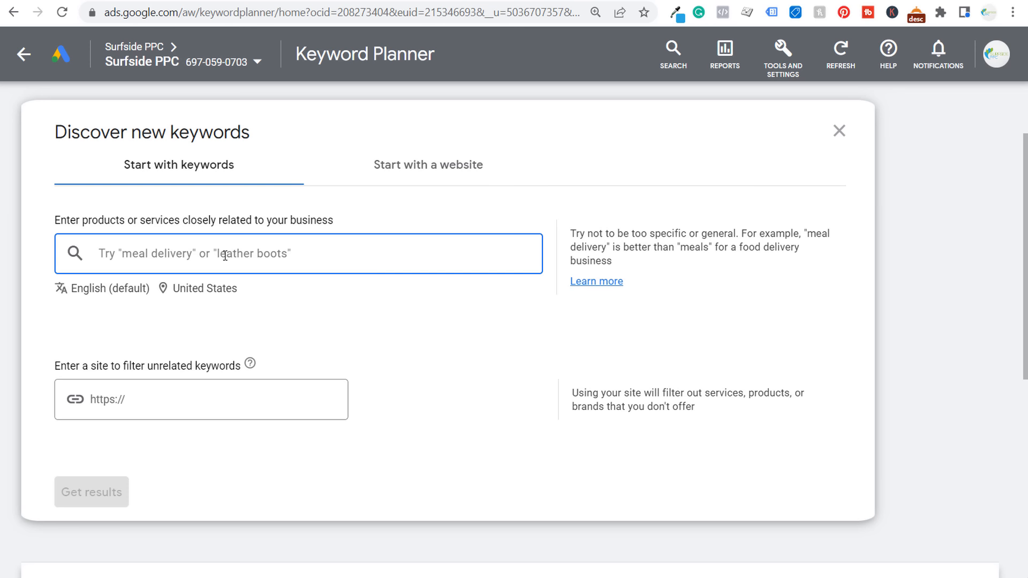
type("open a bank a")
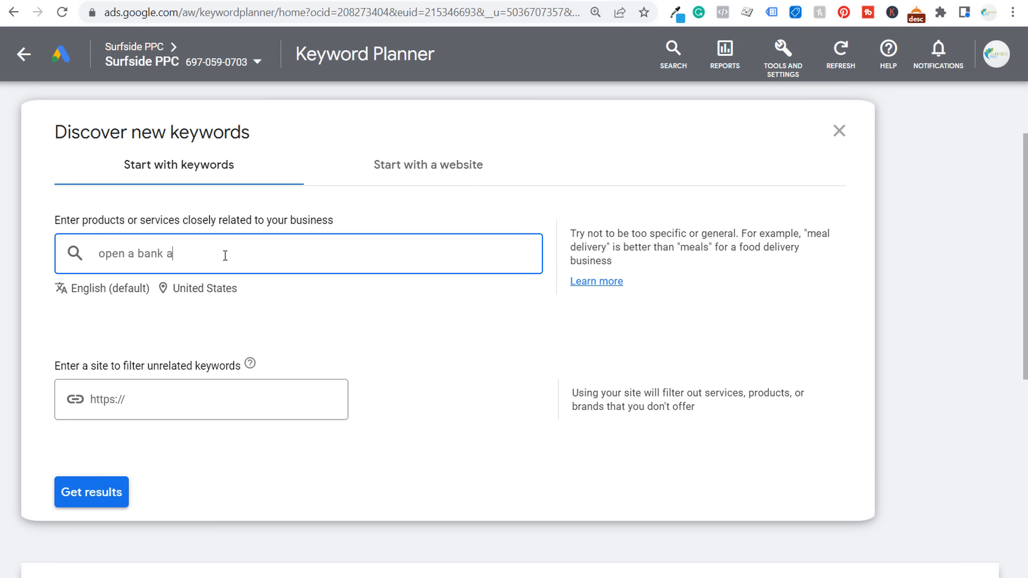
type("ccount")
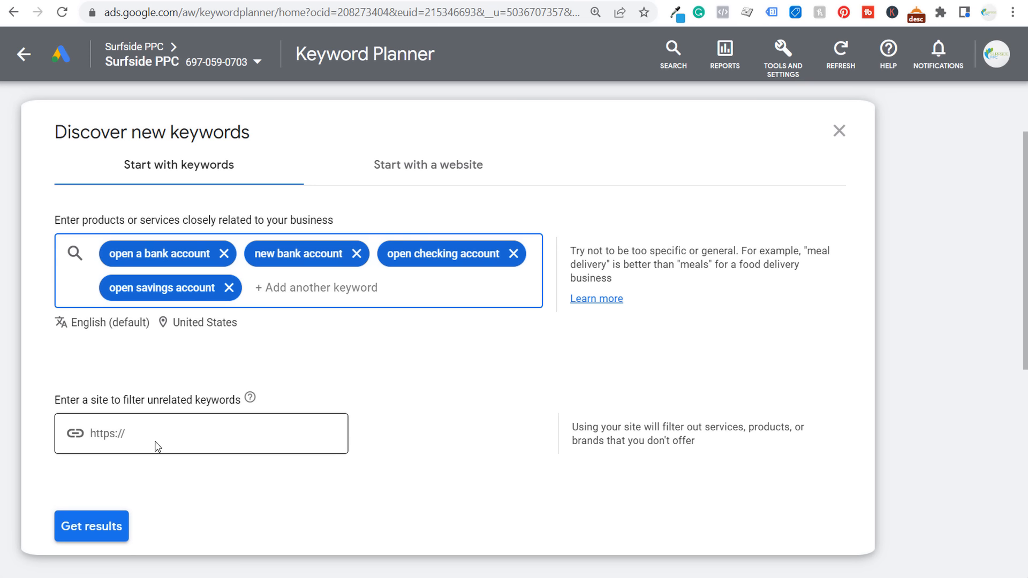
left_click(119, 533)
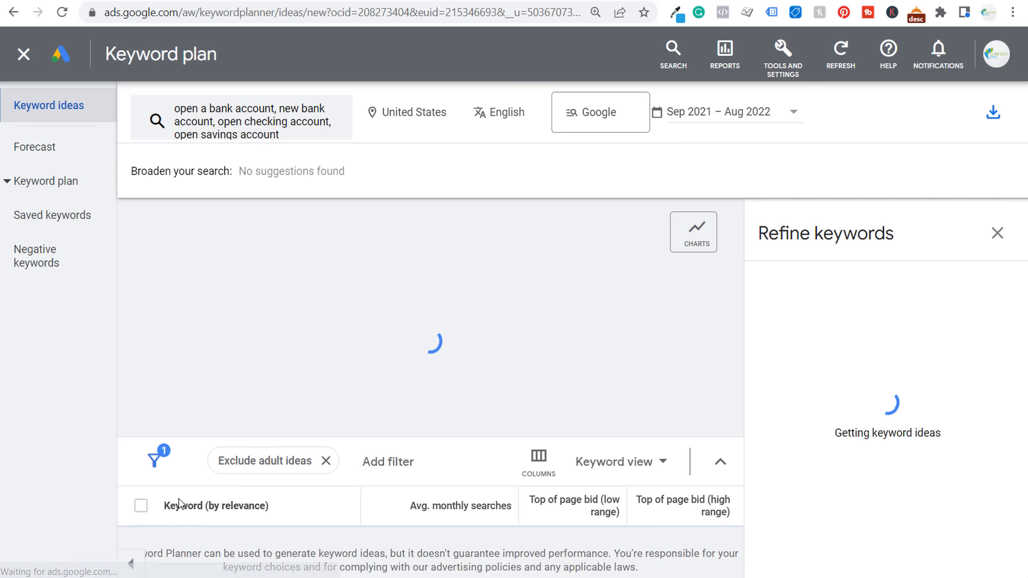
- Select the four provided keywords plus the ideas "open bank account online", "online account opening" and "online saving account opening"
scroll(395, 378, "down", 2)
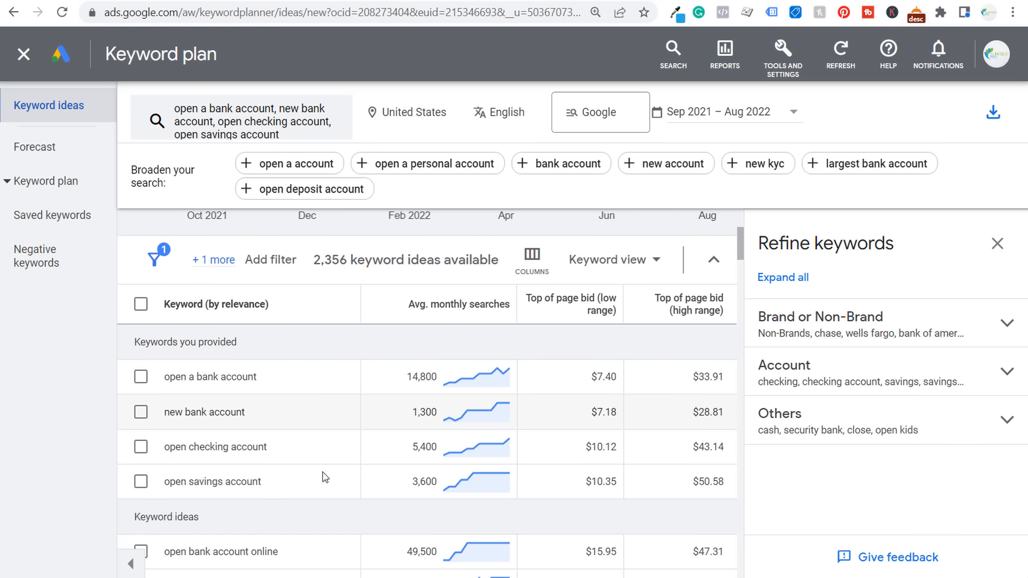
scroll(333, 363, "down", 2)
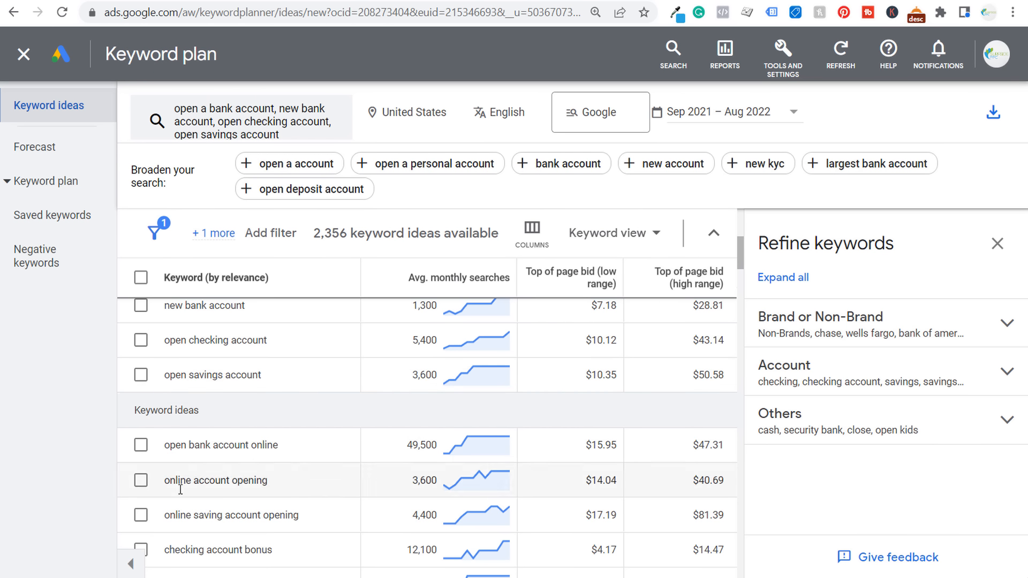
left_click(141, 515)
left_click(141, 481)
left_click(141, 445)
left_click(141, 374)
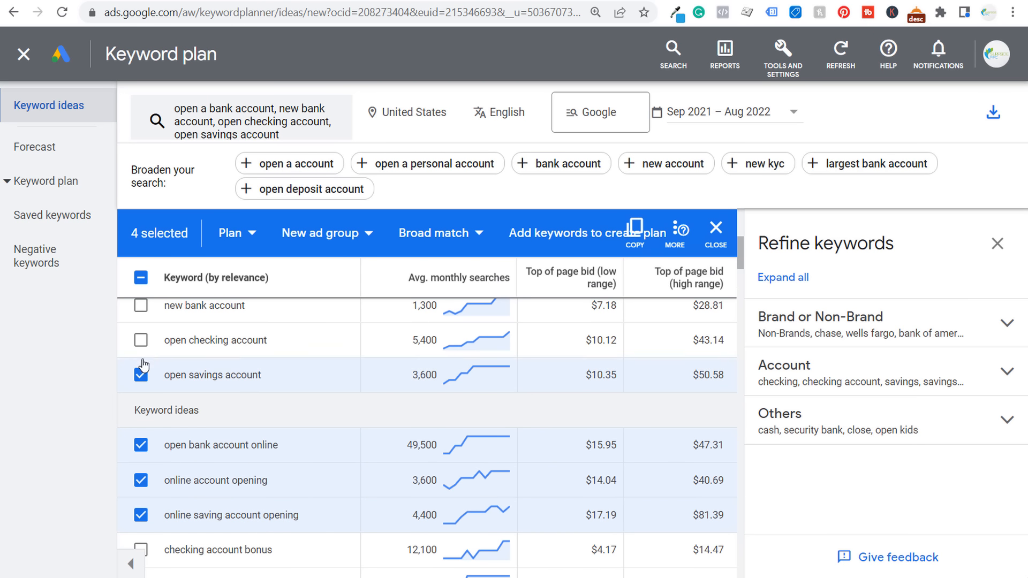
left_click(141, 340)
left_click(141, 306)
scroll(142, 316, "up", 2)
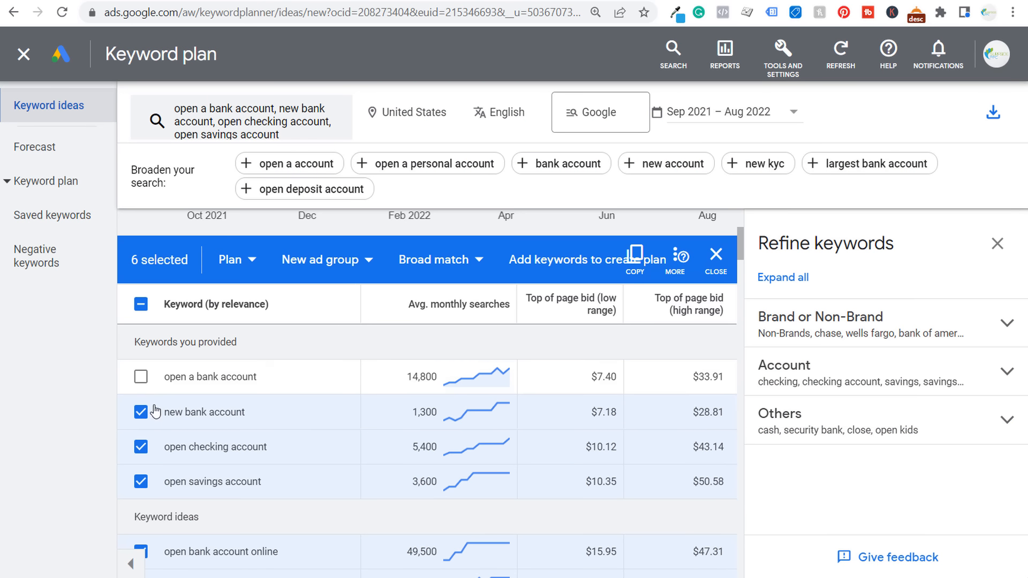
left_click(141, 376)
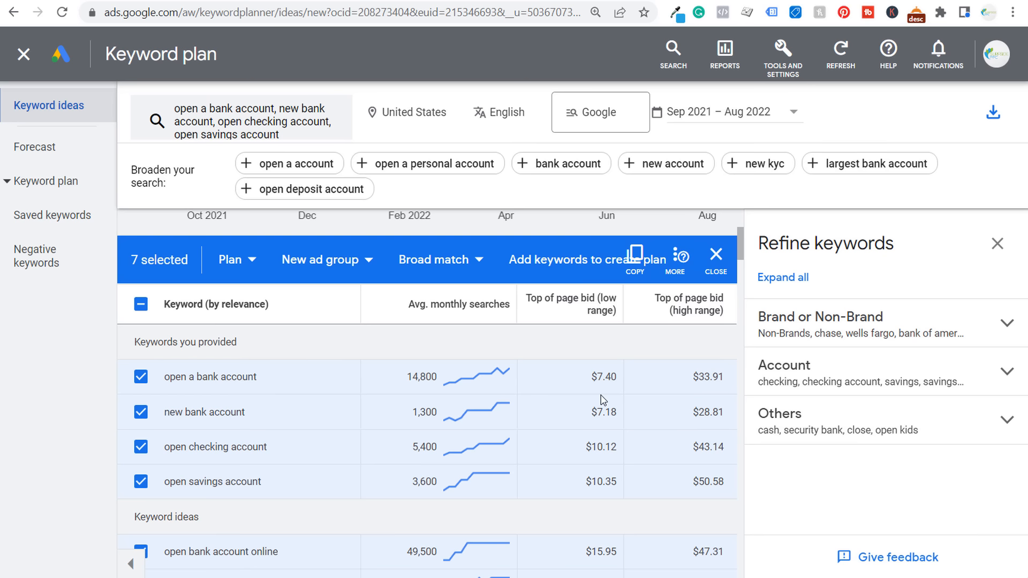
- Add "open business account online", "open checking account online" and "open checking account online instantly" to the keyword selection
scroll(604, 373, "down", 2)
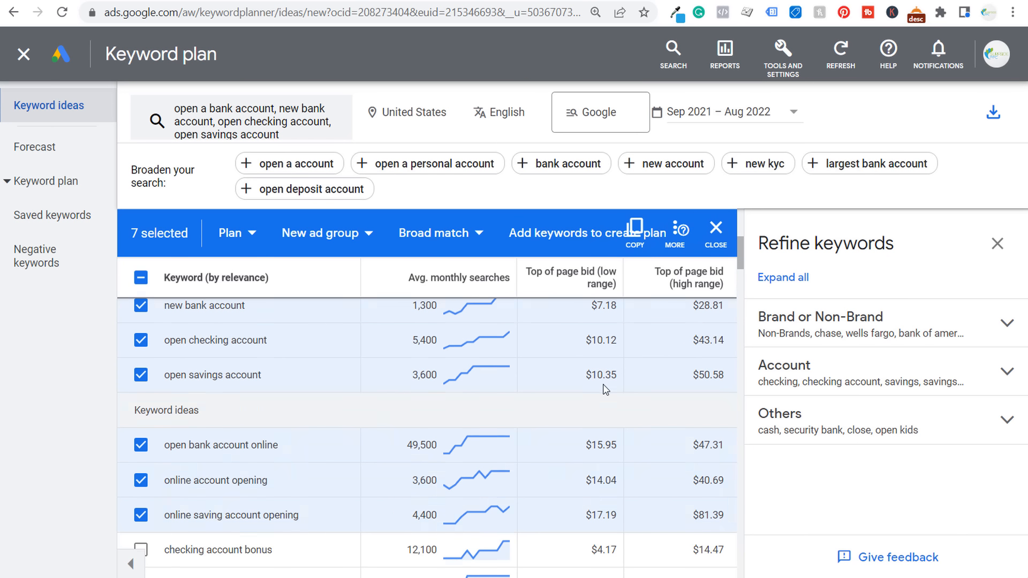
scroll(605, 389, "down", 2)
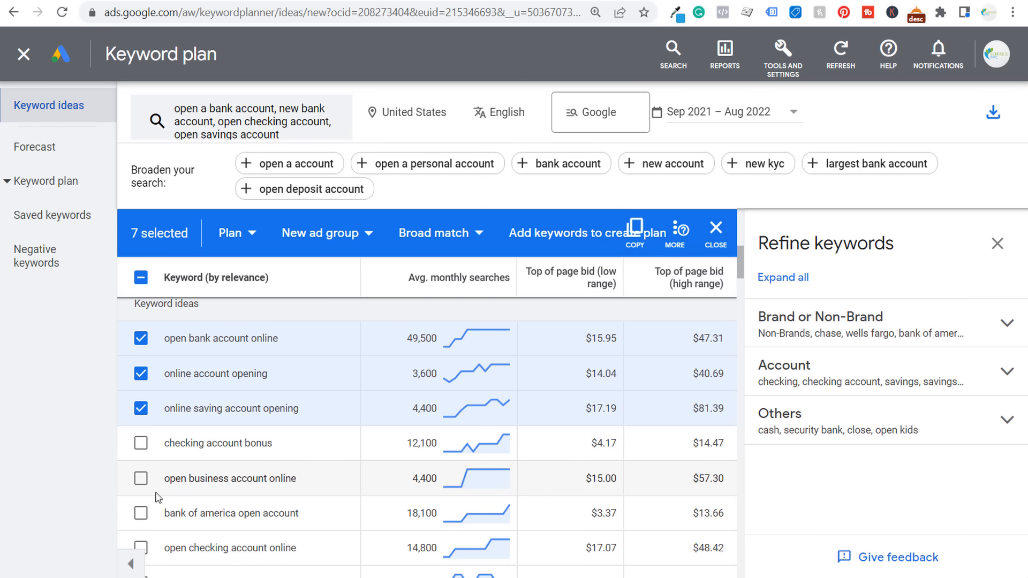
left_click(140, 478)
scroll(295, 425, "down", 2)
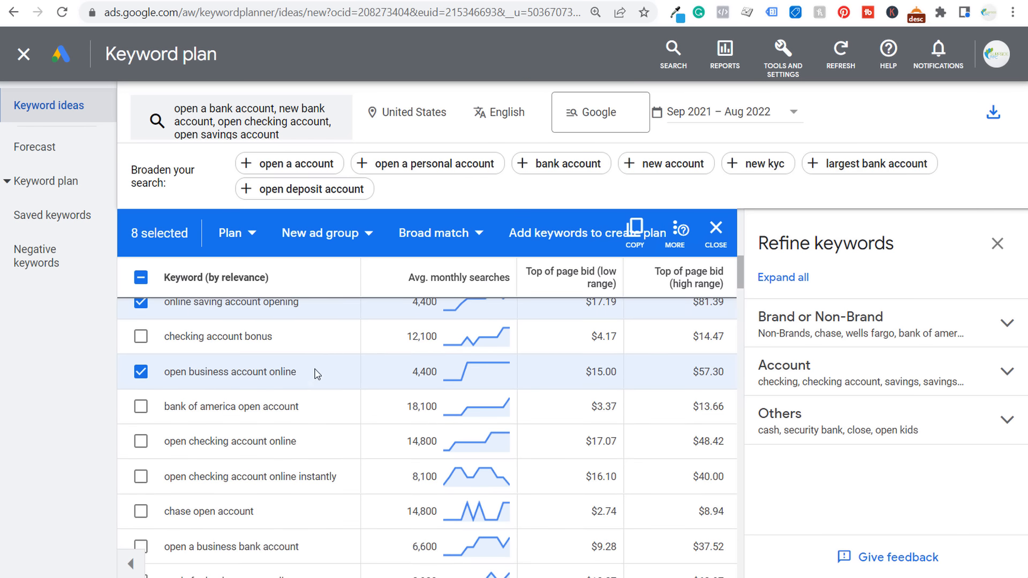
left_click(141, 442)
left_click(142, 476)
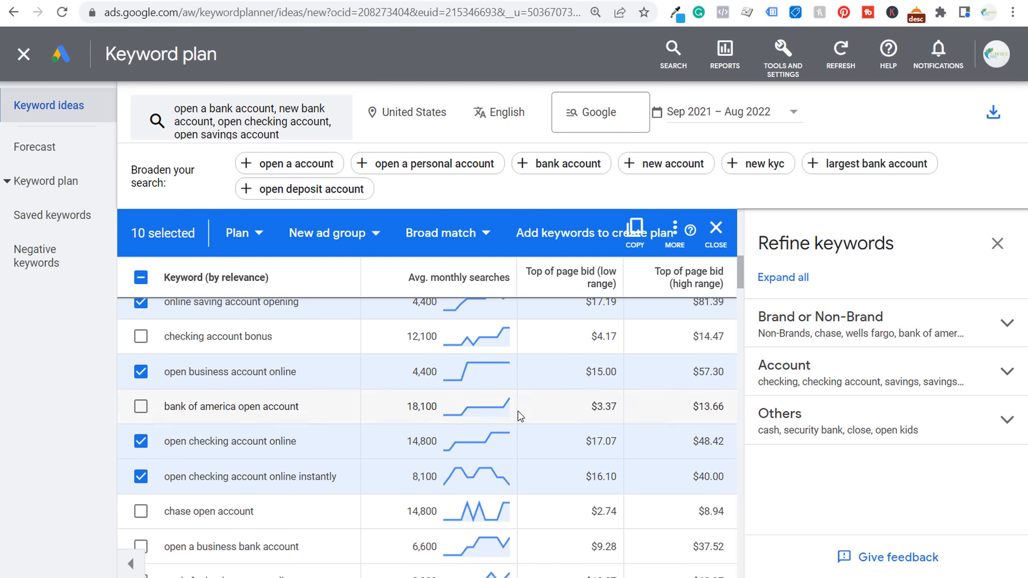
- Create a new ad group named "Open Bank Account" for the selected keywords
scroll(518, 416, "up", 4)
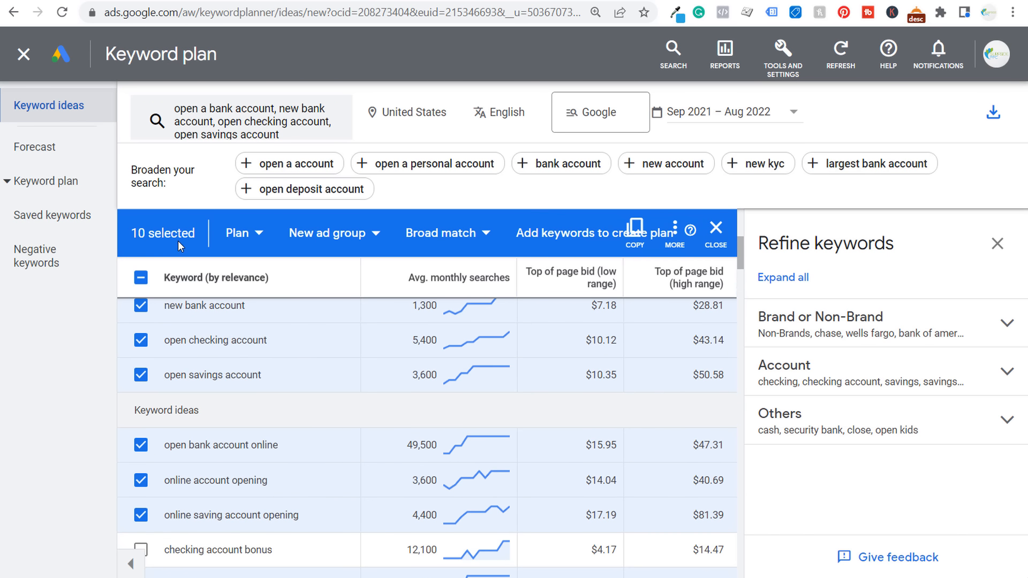
left_click(322, 235)
type("1")
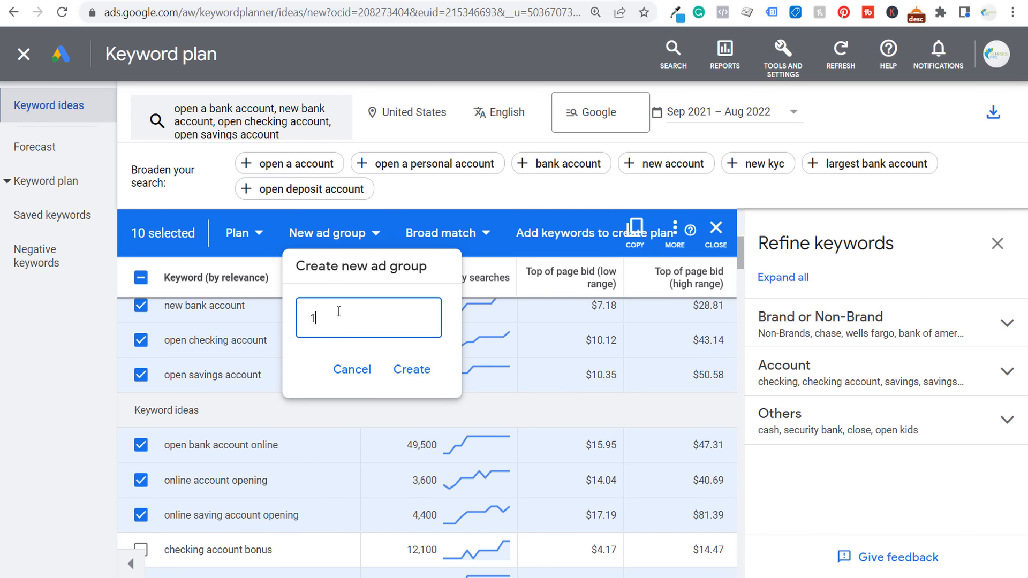
type(" Ad Group")
key("ctrl+a")
type("Open Bank Account")
left_click(392, 364)
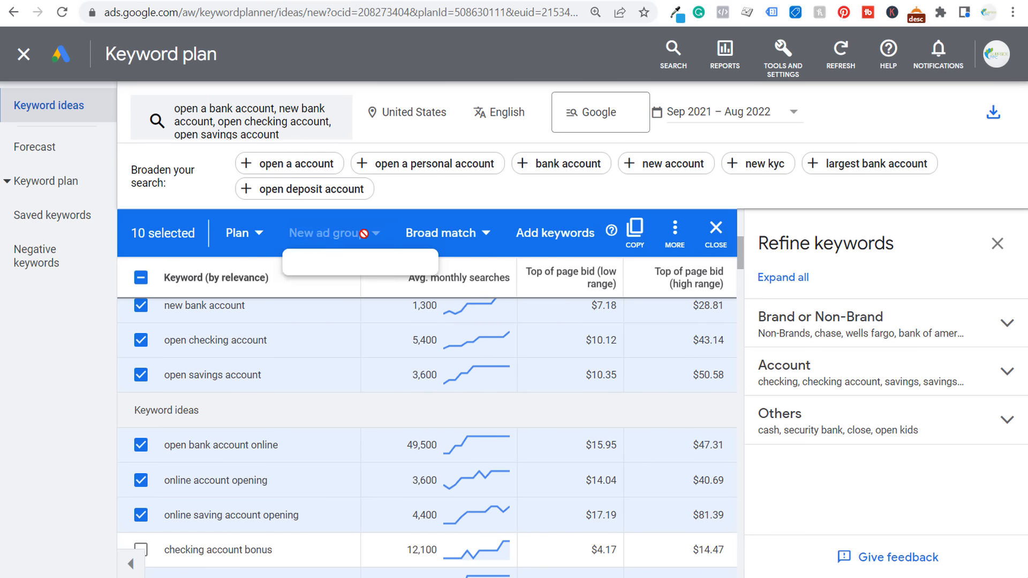
- Set the selected keywords to phrase match and add them to the plan
left_click(495, 243)
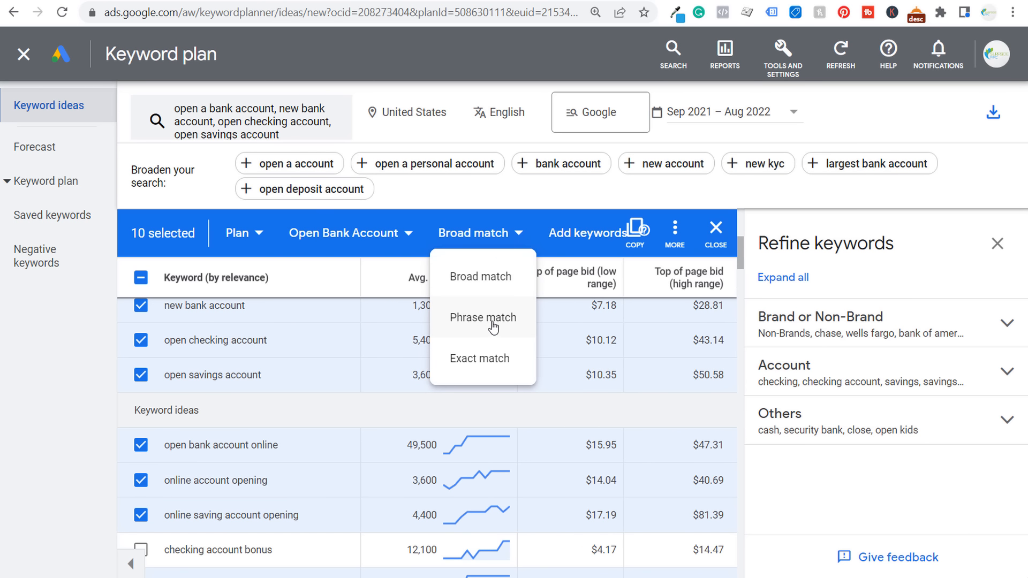
left_click(452, 322)
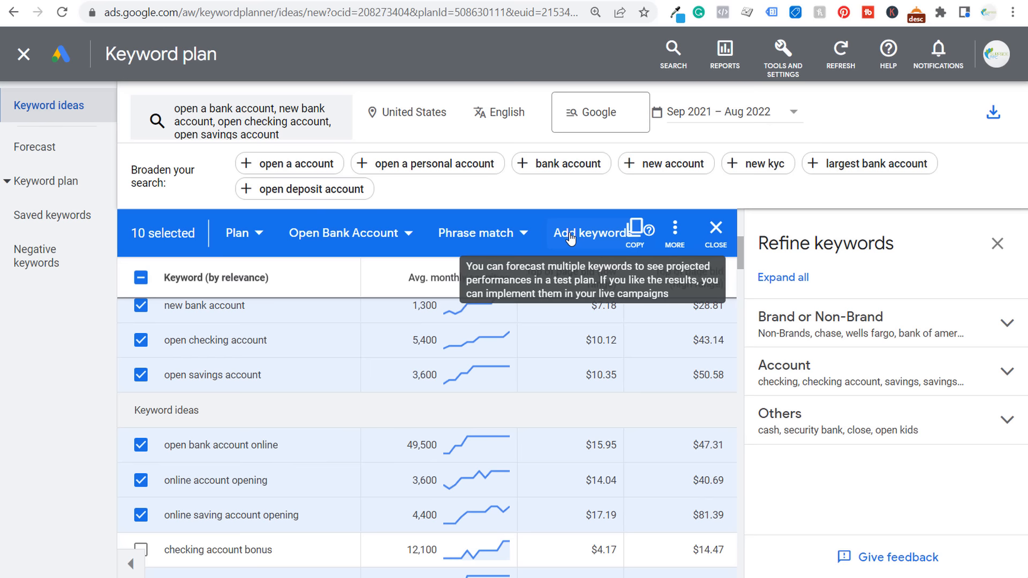
left_click(572, 233)
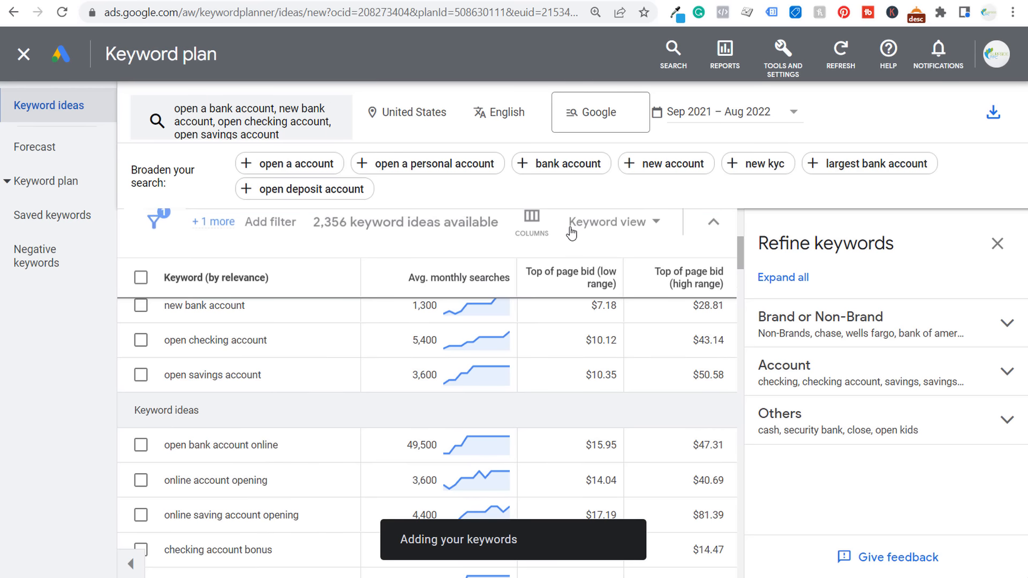
- Open the plan's forecast and review the clicks, impressions and cost estimated for each keyword
left_click(46, 156)
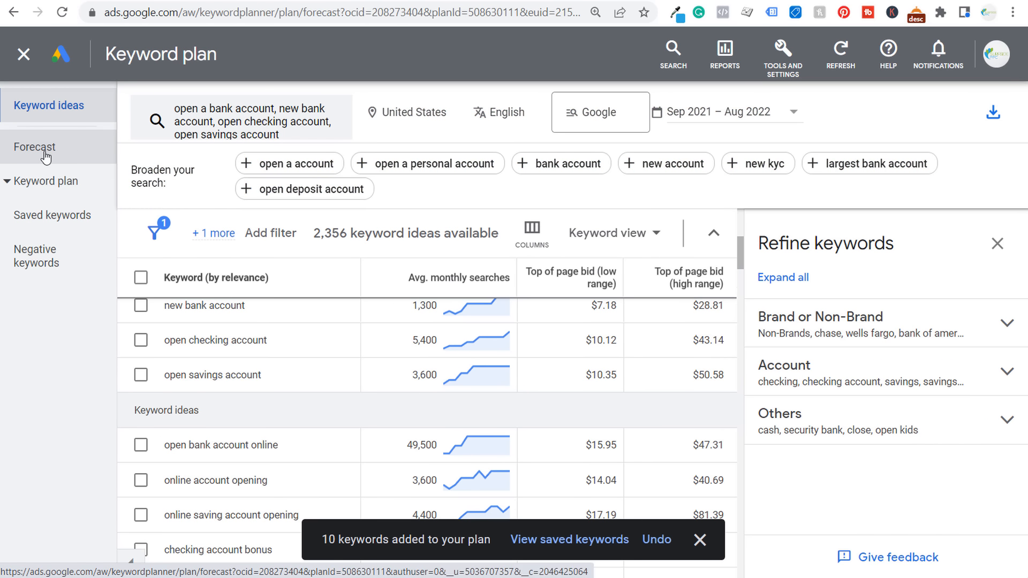
scroll(152, 279, "down", 2)
scroll(152, 279, "down", 2)
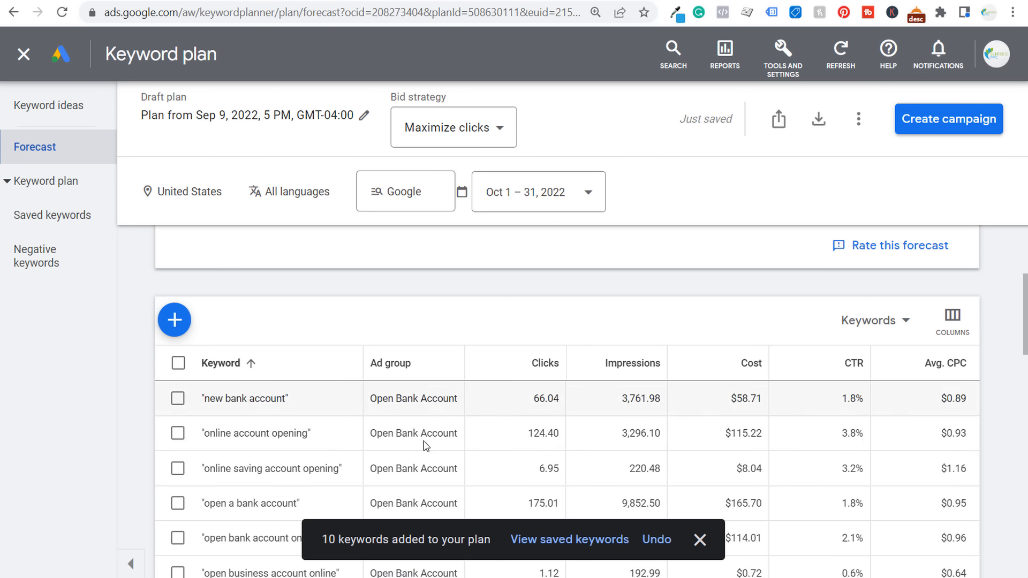
scroll(540, 375, "down", 1)
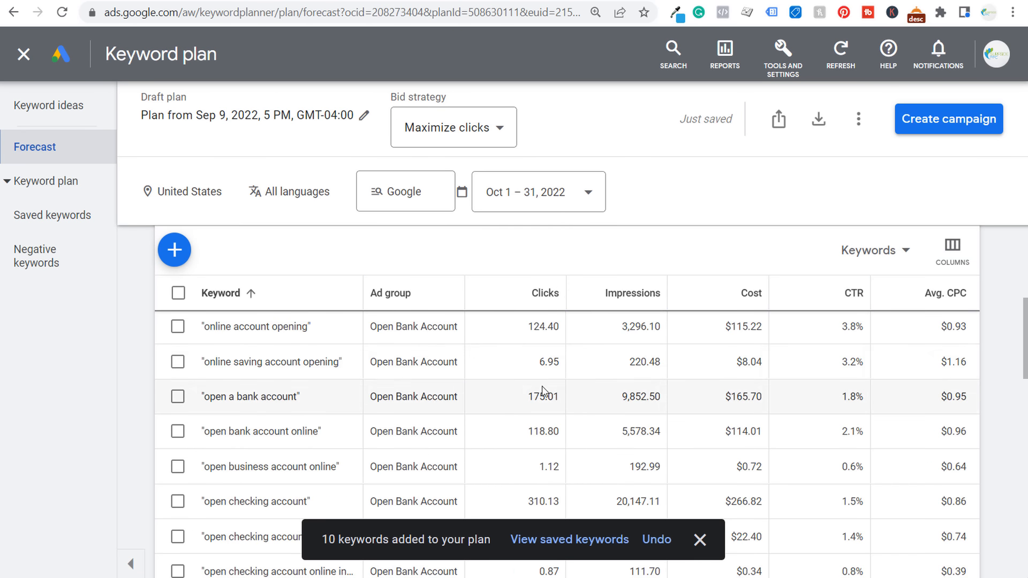
scroll(541, 374, "down", 2)
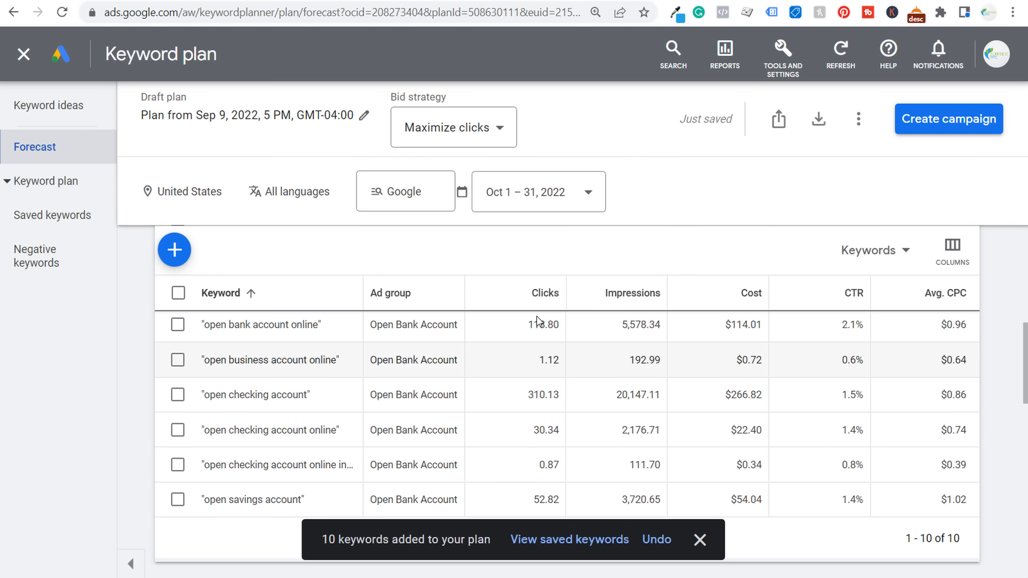
scroll(523, 364, "up", 3)
scroll(522, 358, "up", 3)
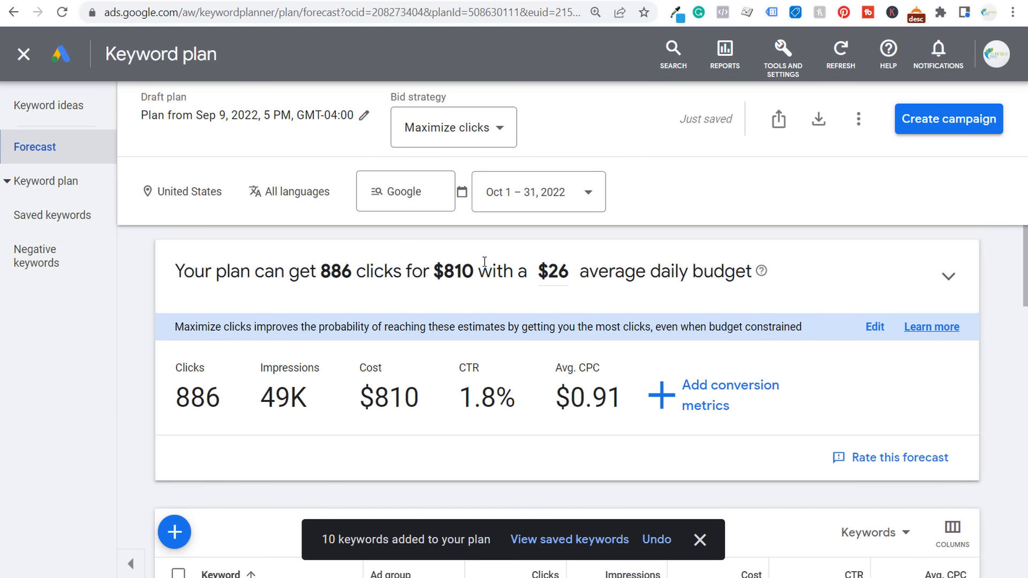
- Set the forecast's average daily budget to $100
left_click(554, 275)
left_click(541, 283)
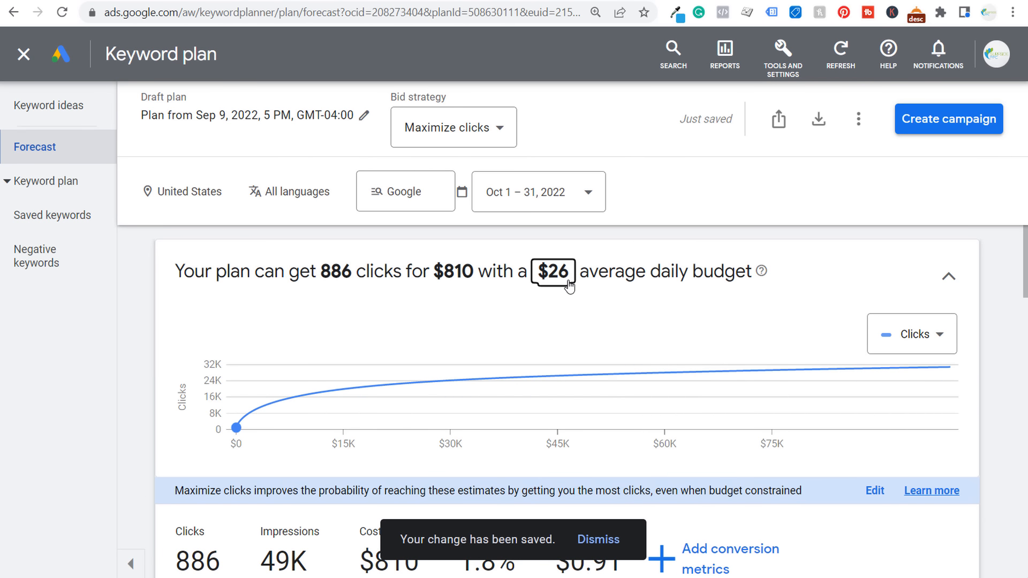
left_click(569, 278)
- Add conversion metrics to the forecast with a 3% conversion rate and a value of $300 per conversion
scroll(148, 321, "down", 2)
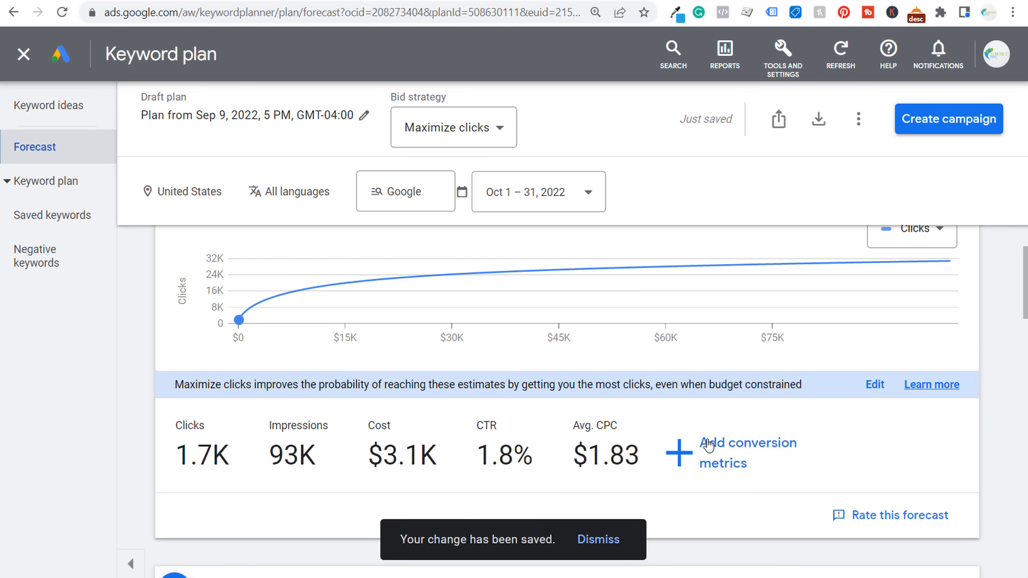
left_click(676, 455)
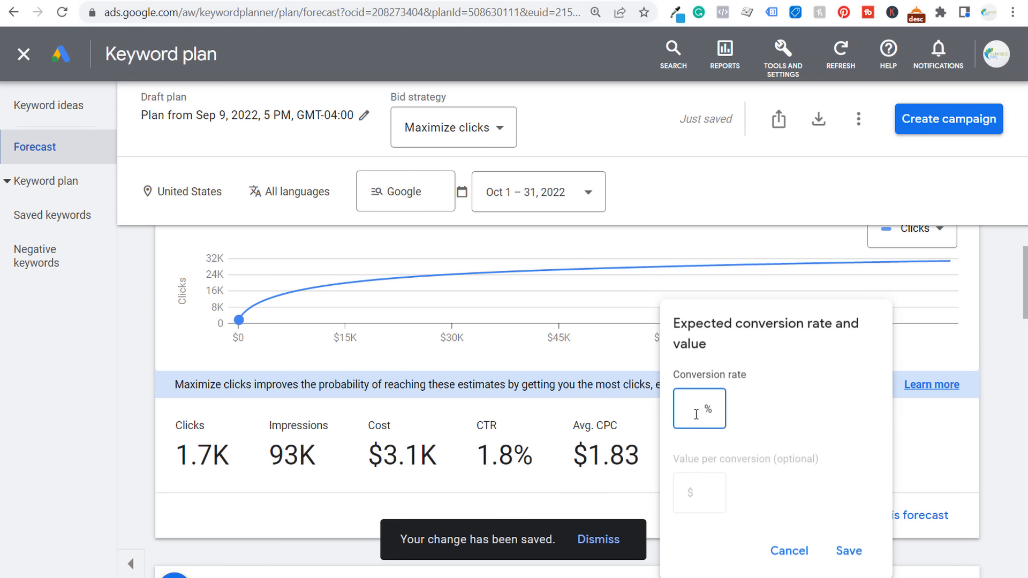
type("3")
left_click(791, 422)
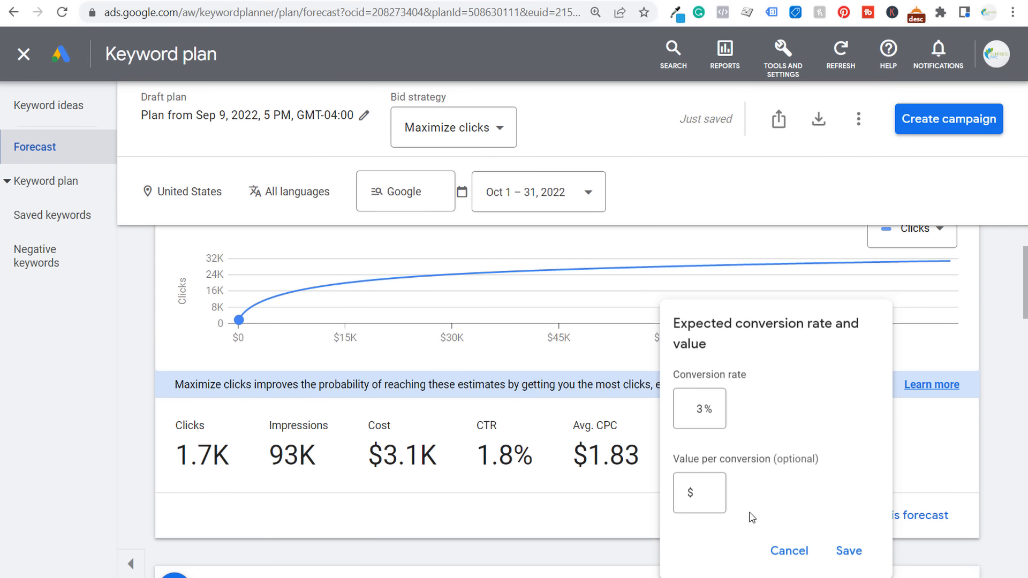
left_click(697, 489)
type("300")
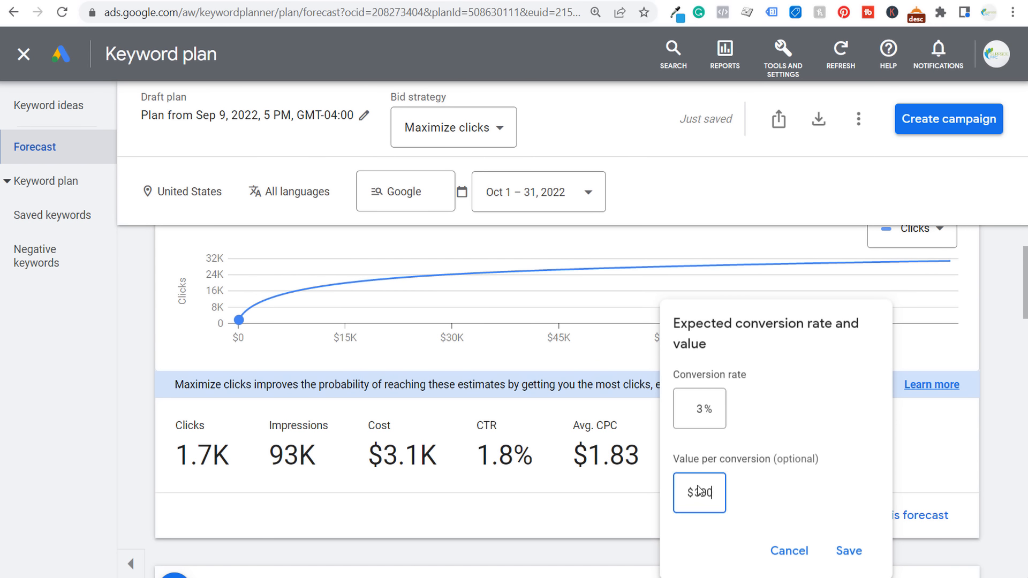
left_click(856, 561)
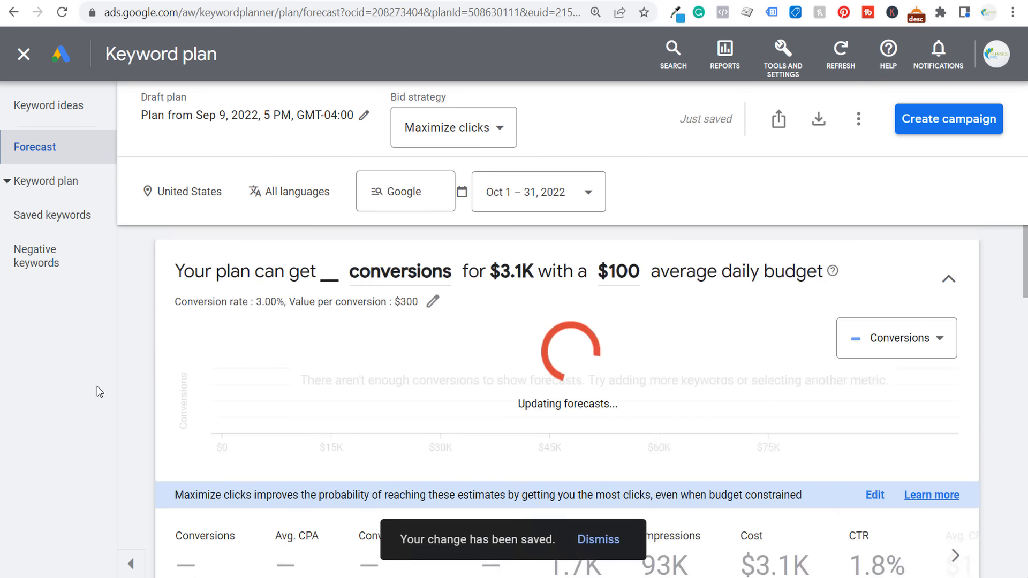
- Review the updated conversion forecast, its summary metrics and the keyword table
scroll(153, 343, "down", 2)
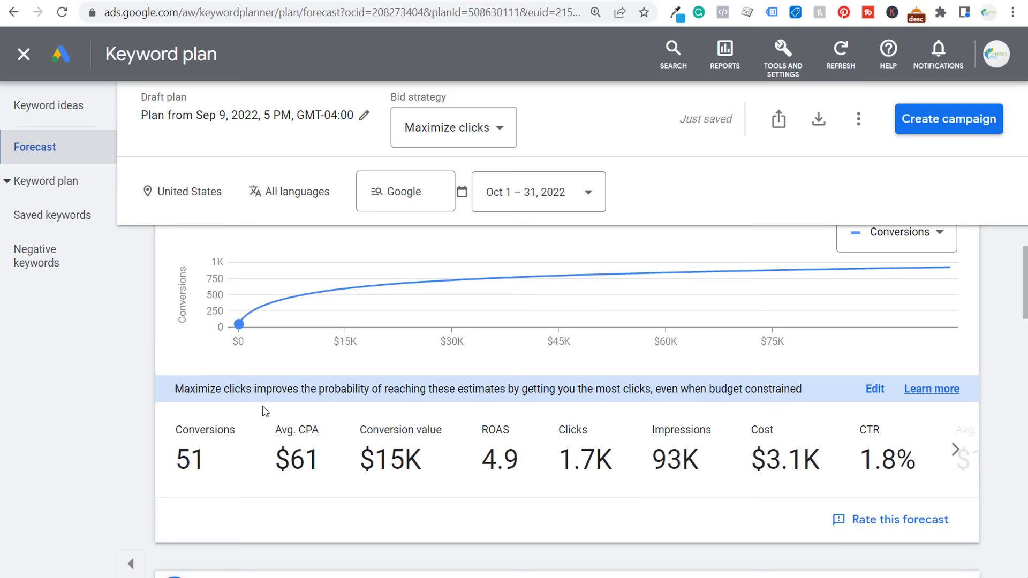
scroll(681, 462, "up", 2)
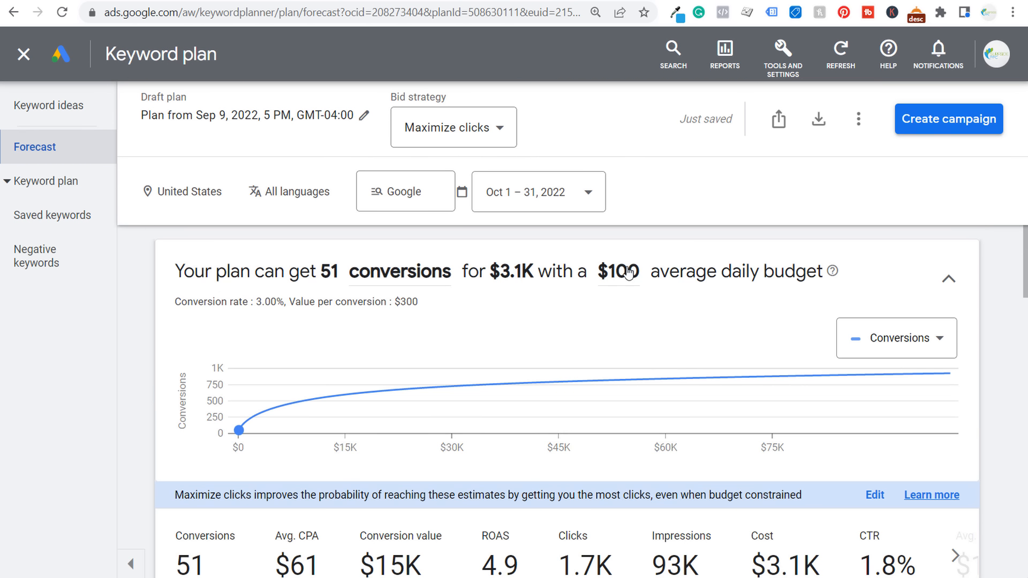
scroll(161, 348, "down", 6)
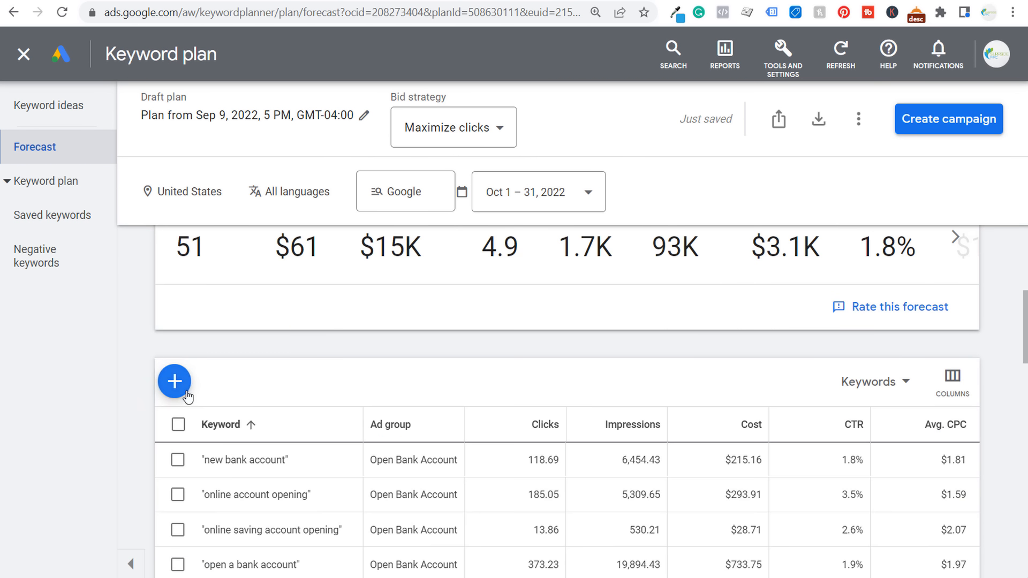
- Raise the average daily budget to about $2.7K on the forecast's conversions chart and review the recalculated summary metrics
scroll(418, 423, "up", 2)
scroll(897, 482, "up", 2)
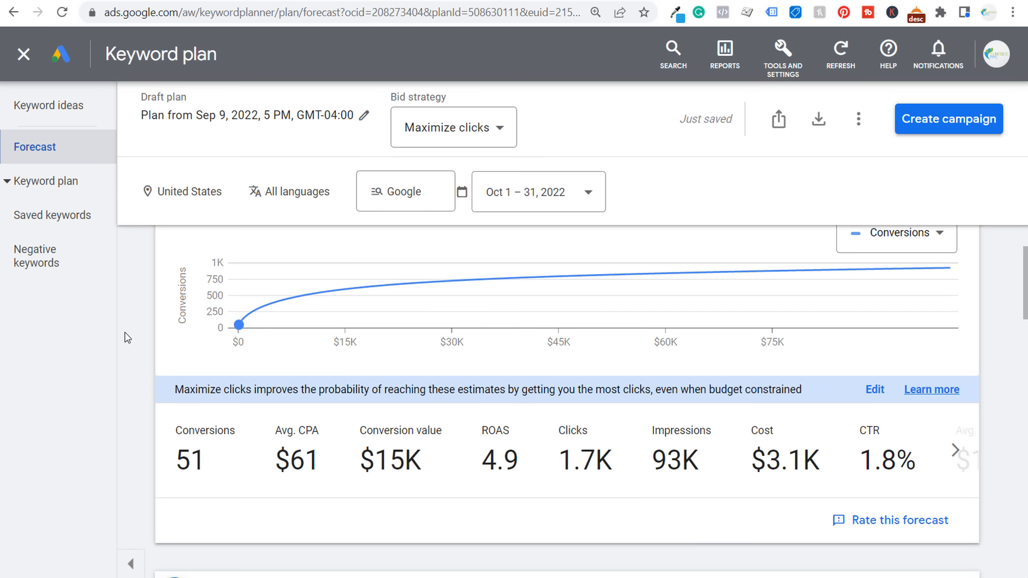
scroll(134, 318, "up", 2)
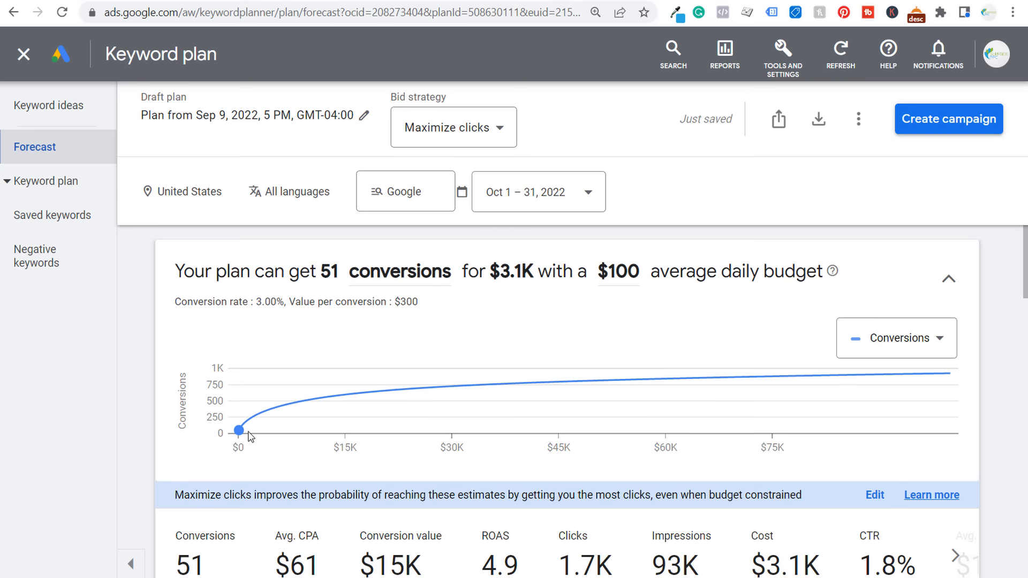
mouse_move(240, 433)
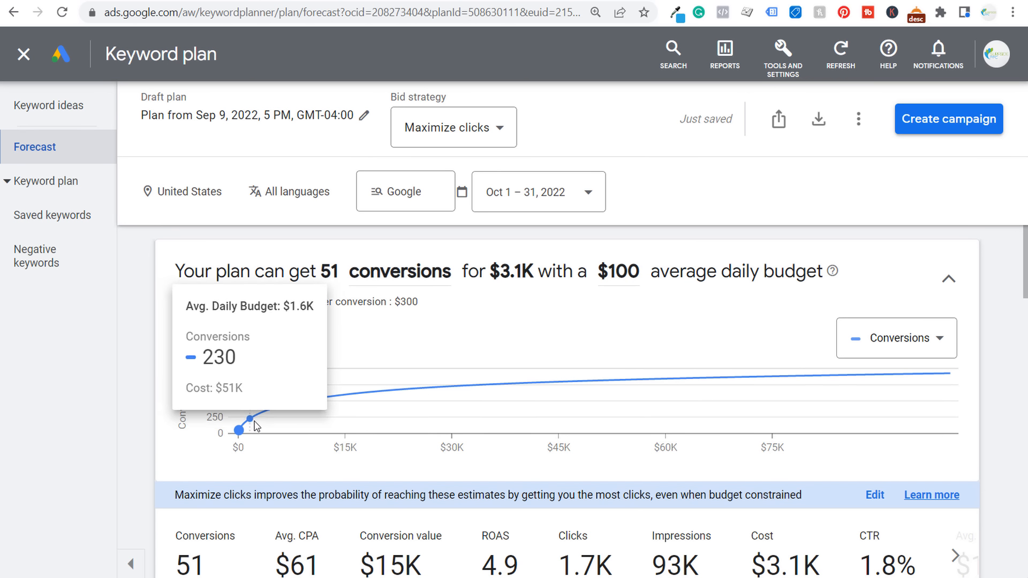
left_click_drag(257, 426, 262, 424)
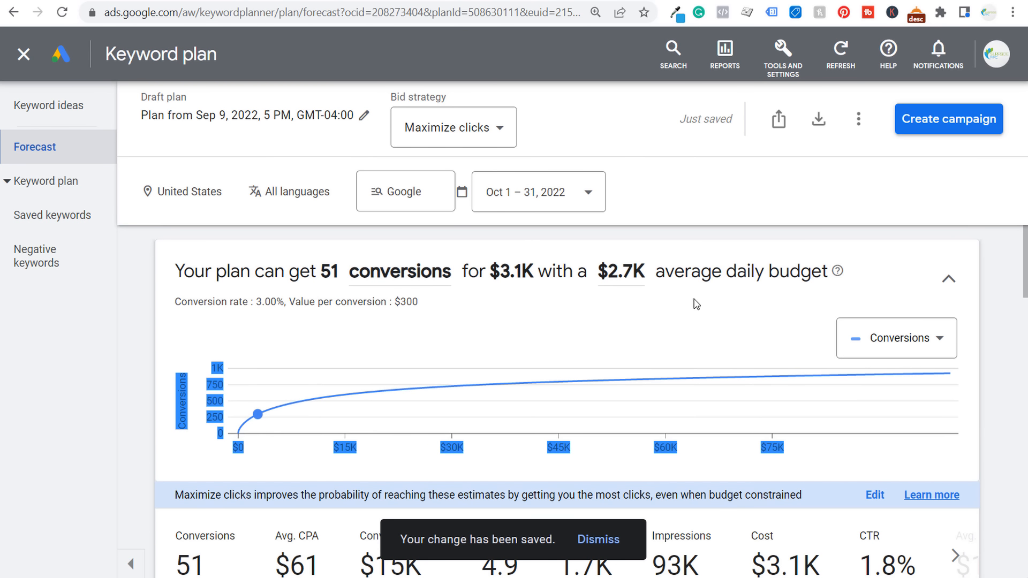
scroll(609, 509, "down", 2)
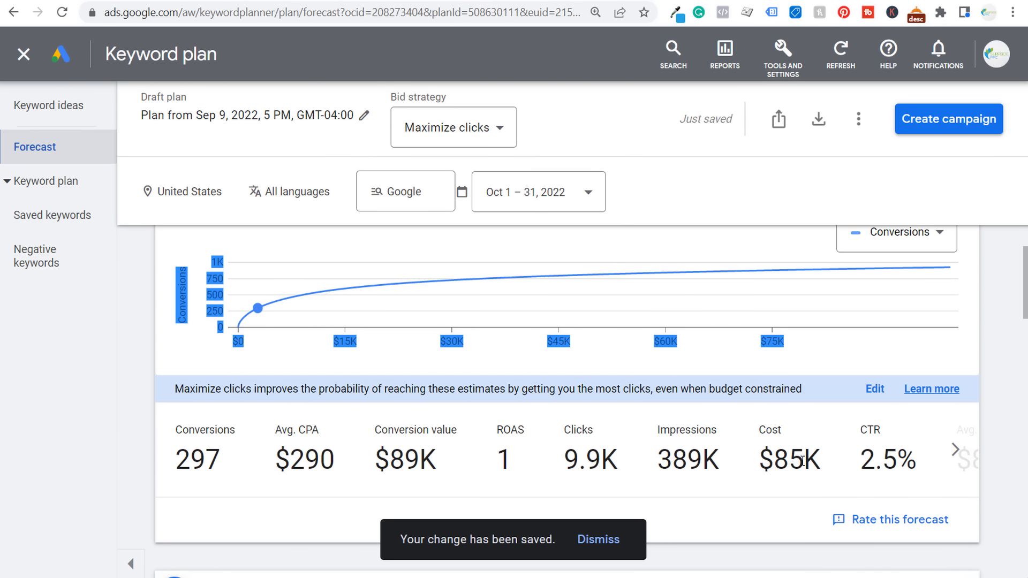
left_click(783, 461)
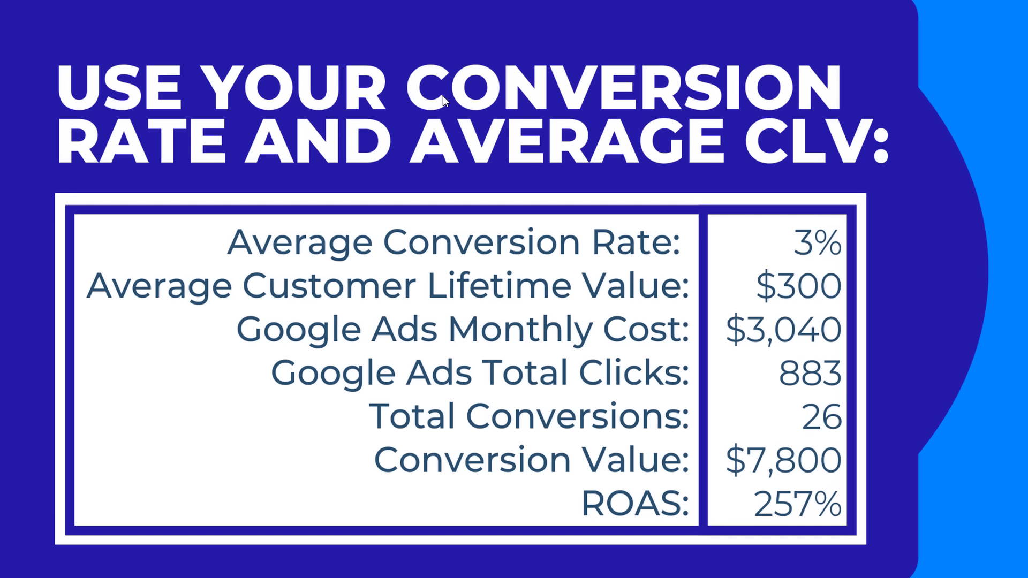
key("Right")
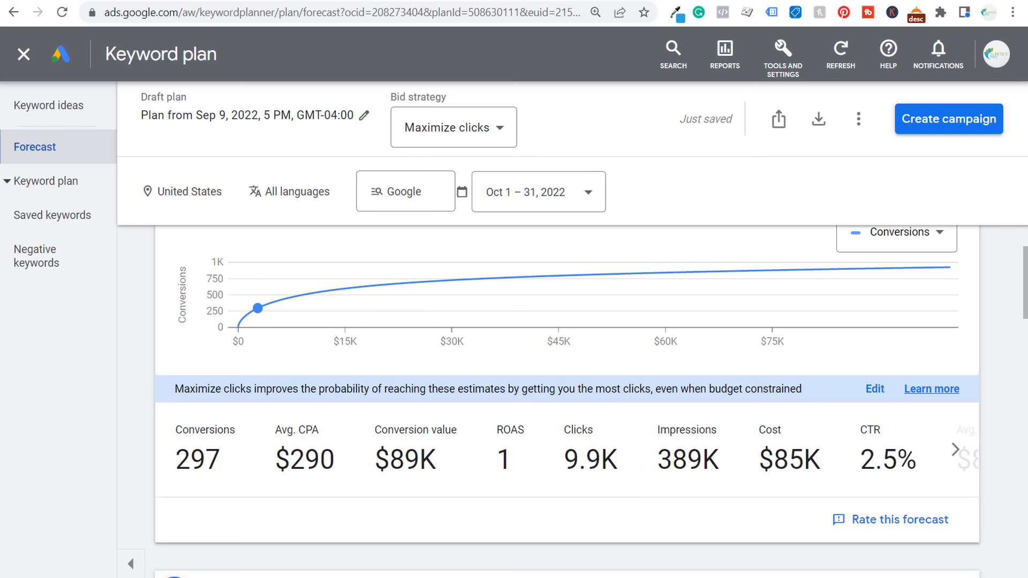
- Leave the keyword plan for the all-campaigns list and check the Newsletter and Free eBook campaign's cost and conversions
left_click(24, 54)
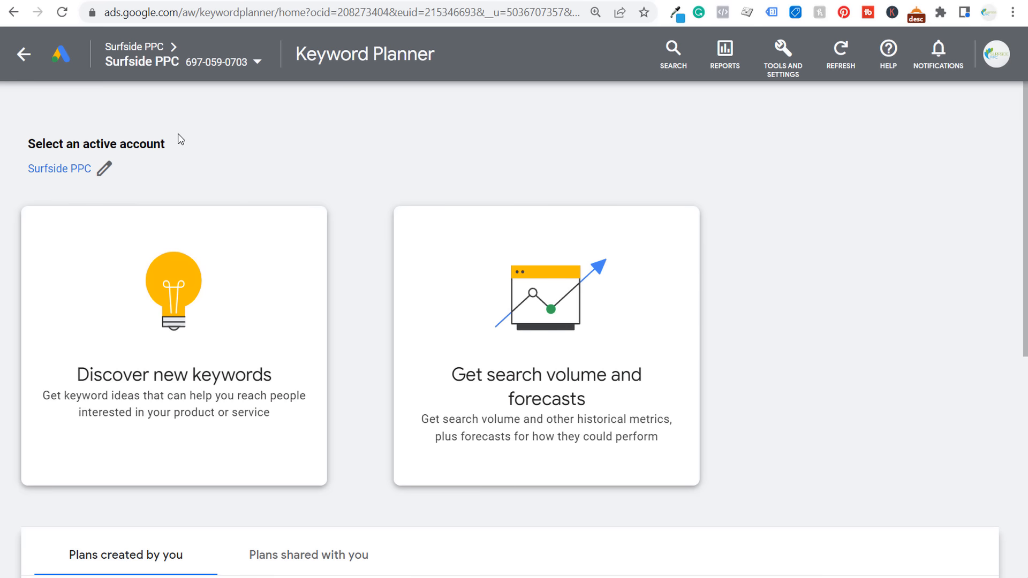
left_click(25, 54)
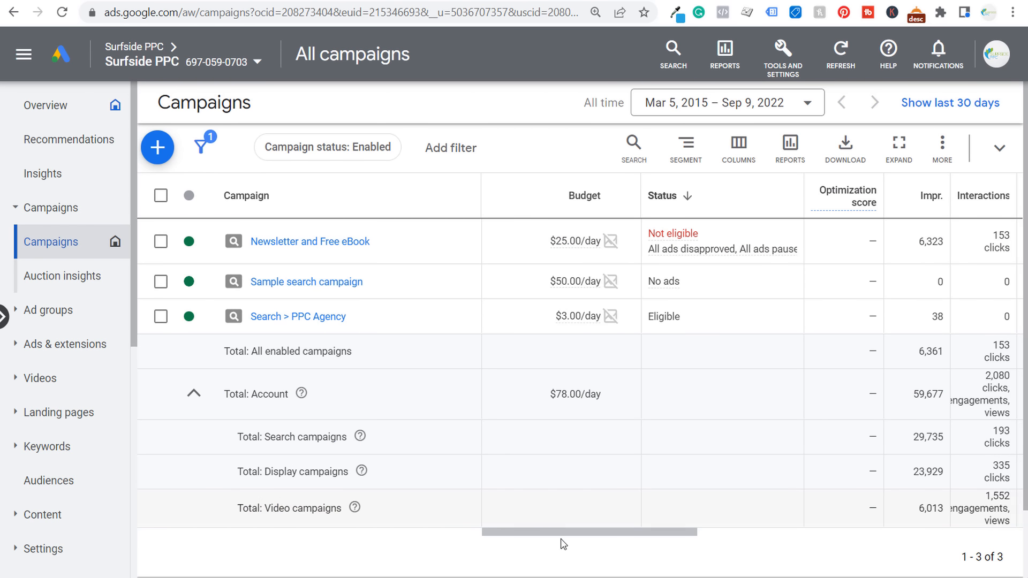
left_click_drag(562, 533, 640, 529)
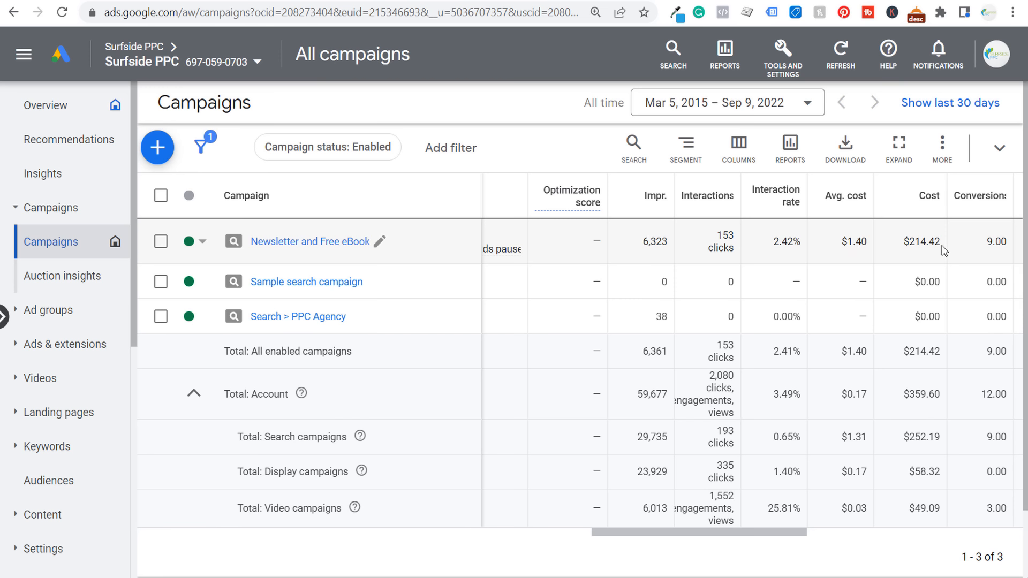
left_click_drag(943, 251, 917, 244)
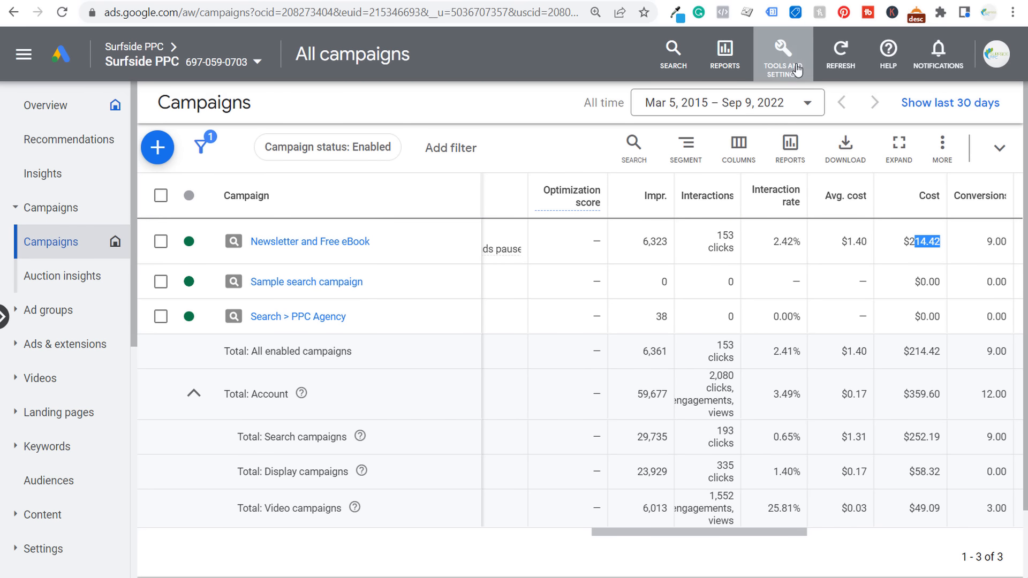
- Look through the billing options in the account's tools and settings, including summary, transactions and documents
left_click(798, 70)
left_click(771, 110)
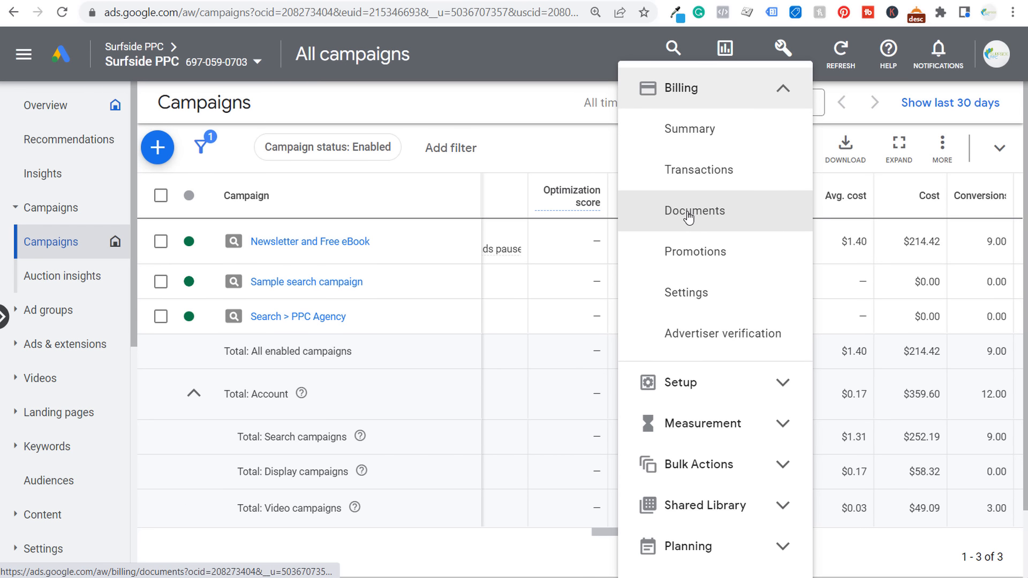
key("Escape")
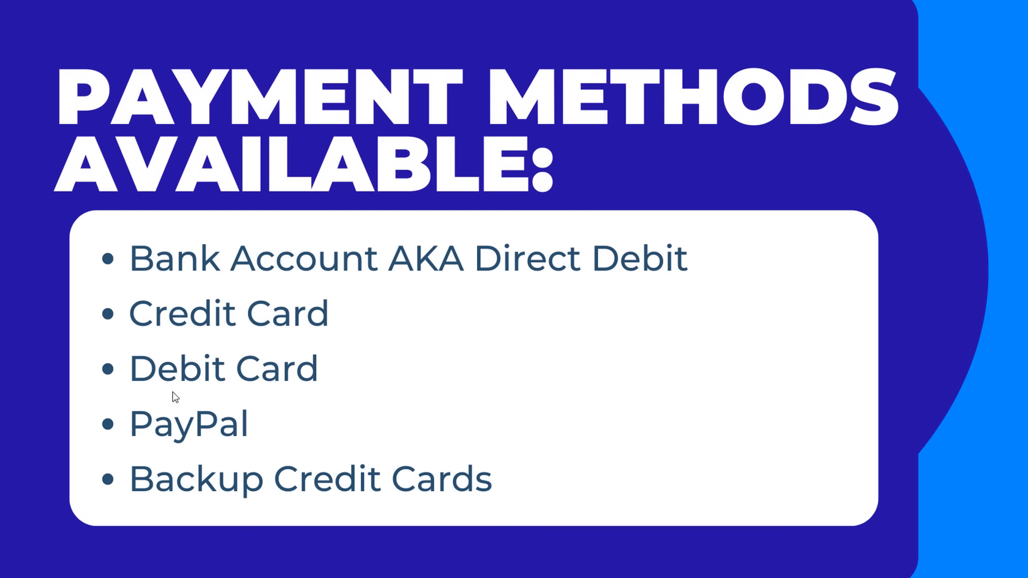
left_click(603, 336)
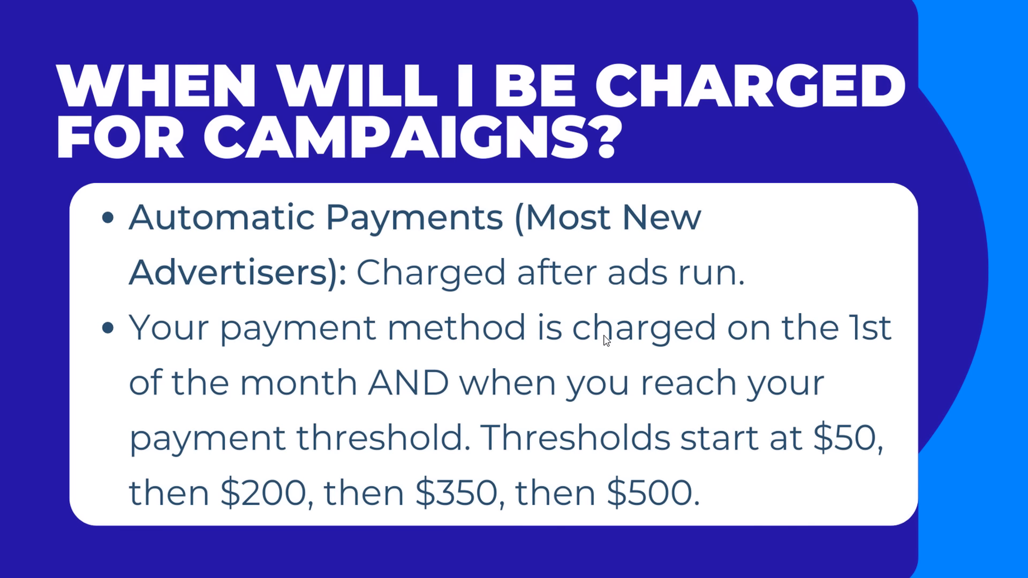